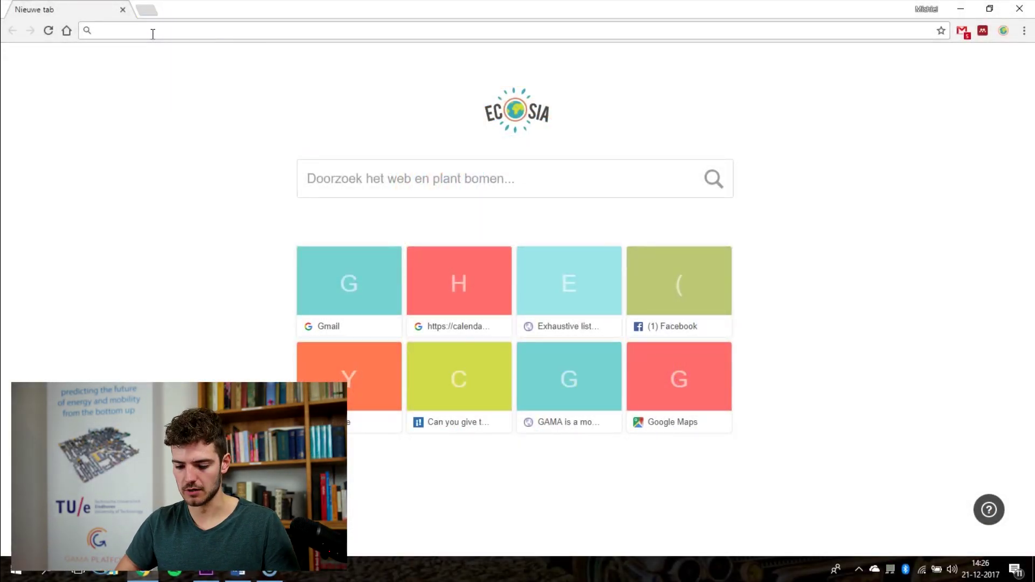
# Step: Enter gama-platform.org in a new Chrome tab's address bar
pyautogui.write('g')
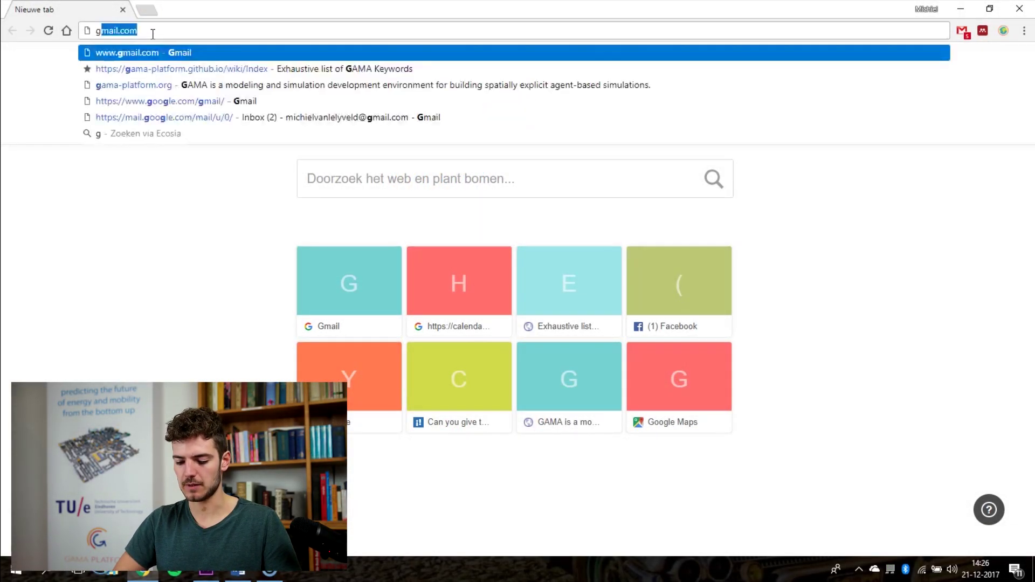
pyautogui.write('ama-platform')
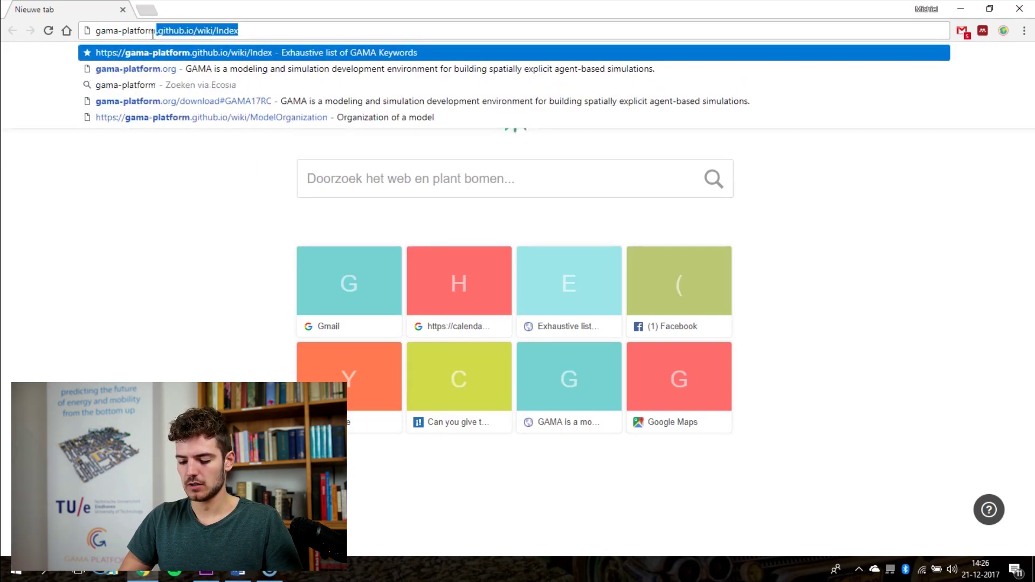
pyautogui.write('.org')
# Step: Load the GAMA homepage and go to the RELEASE CANDIDATE 1.7 downloads under DOWNLOAD
pyautogui.press('Return')
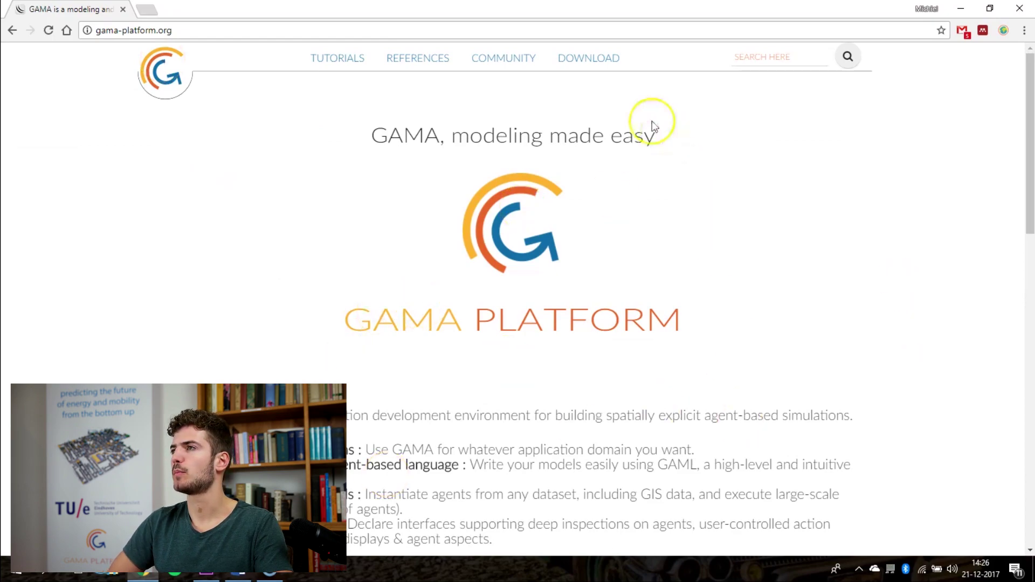
pyautogui.moveTo(588, 57)
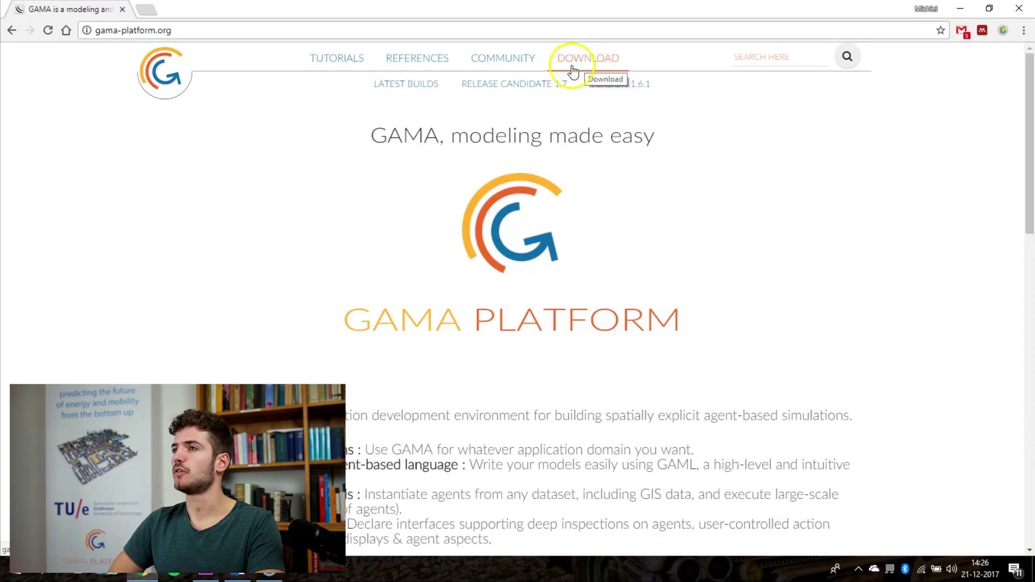
pyautogui.click(530, 87)
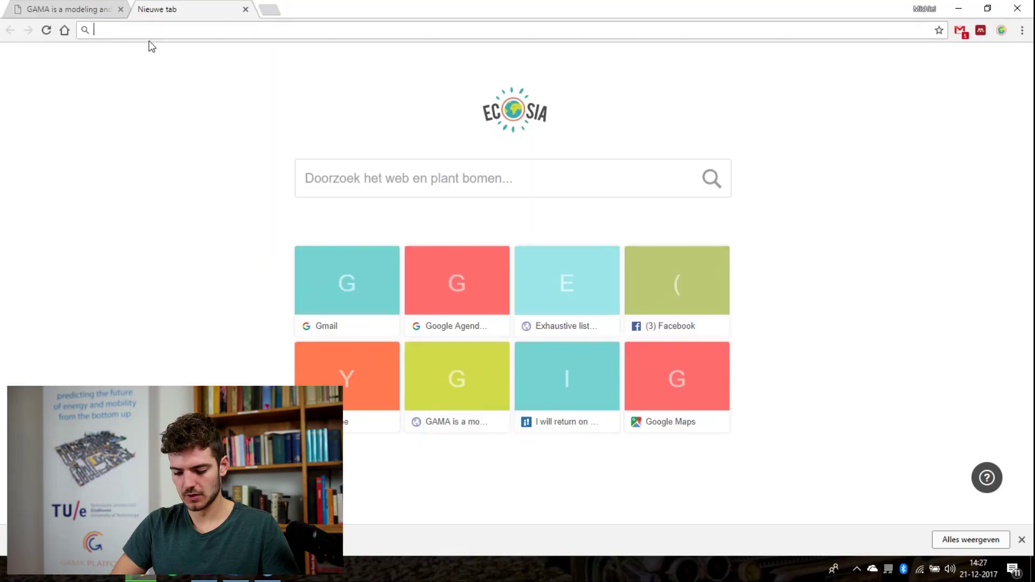
# Step: Load gama-platform.github.io and scroll the sidebar to the Road Traffic and Predator Prey tutorials
pyautogui.write('gama')
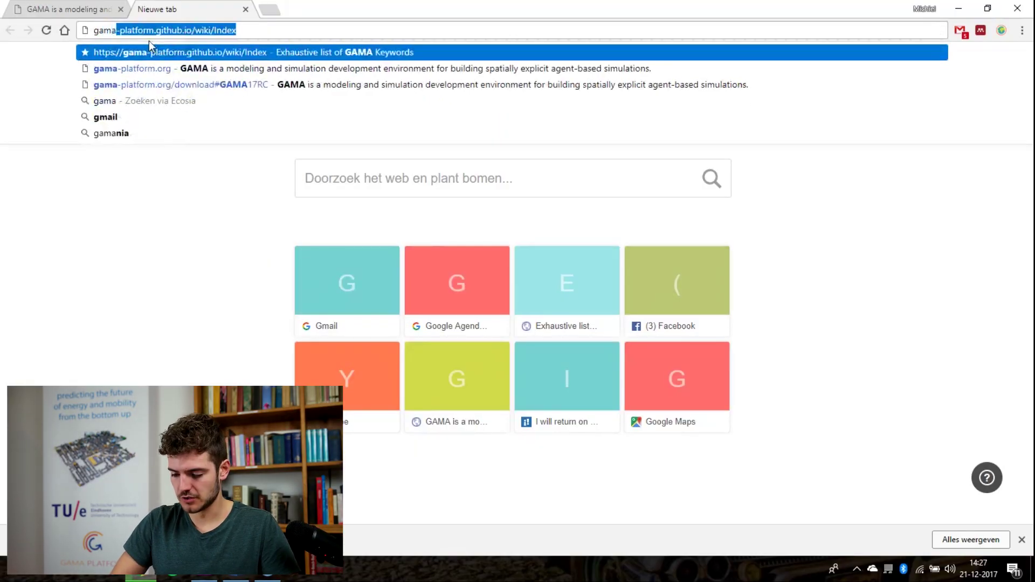
pyautogui.write('-platform')
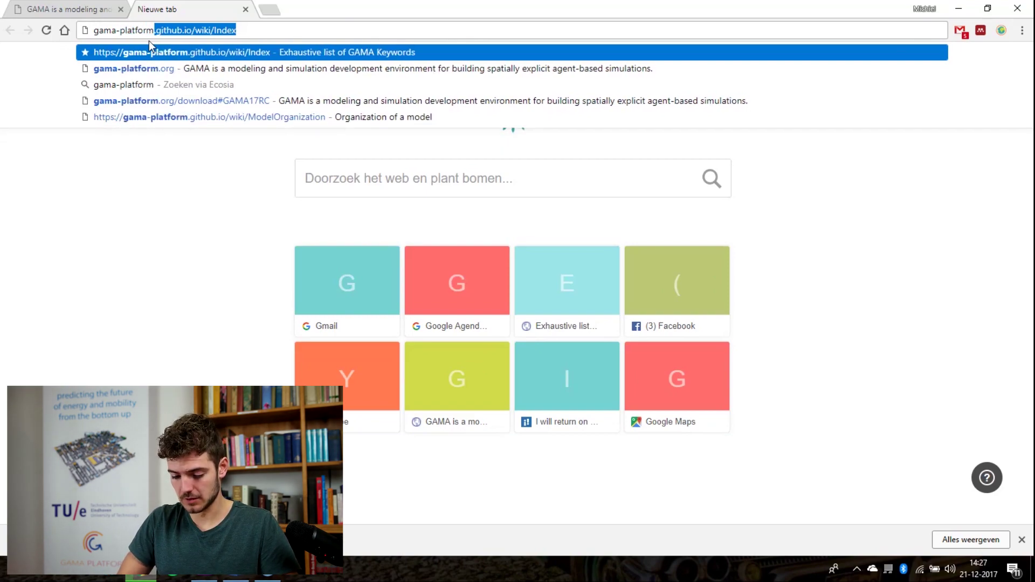
pyautogui.write('.github')
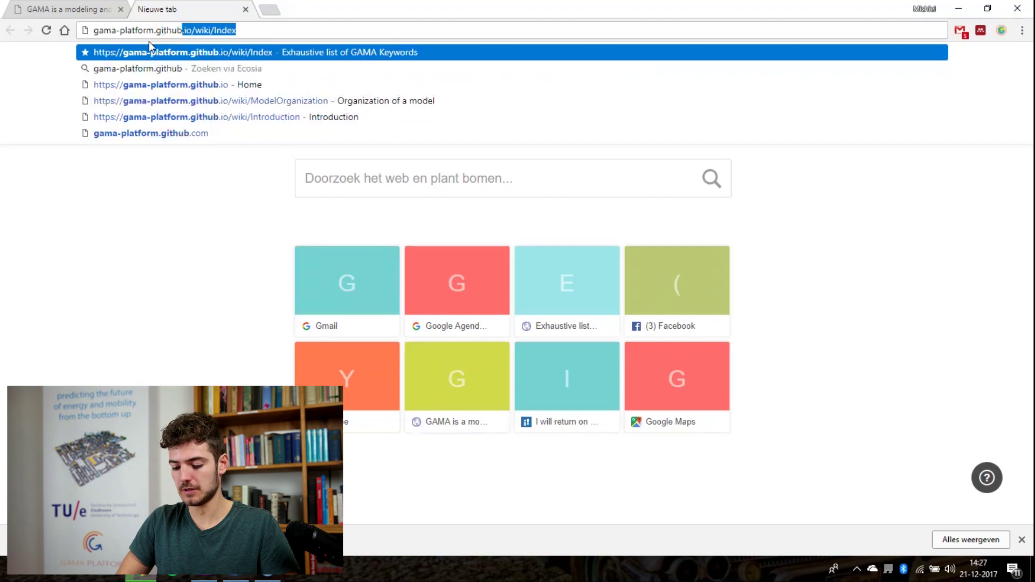
pyautogui.write('.')
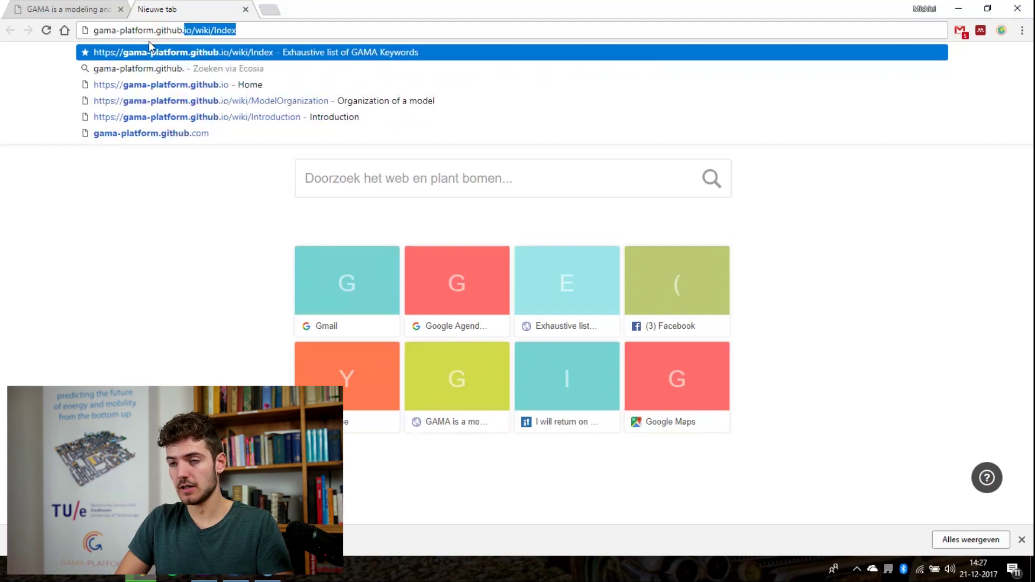
pyautogui.write('io')
pyautogui.press('Return')
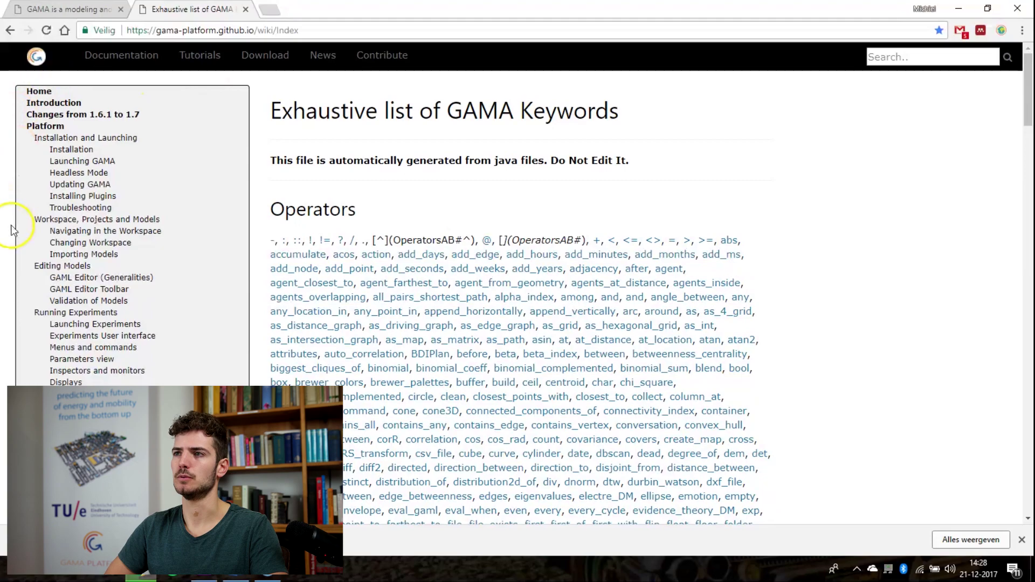
pyautogui.scroll(-10, 195, 345)
pyautogui.scroll(-2, 196, 346)
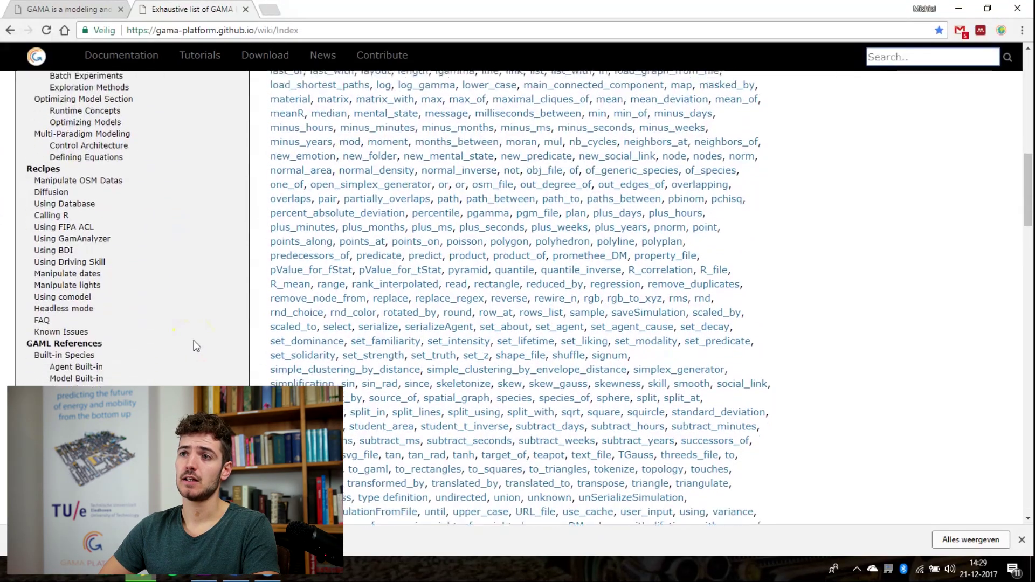
pyautogui.scroll(-6, 195, 346)
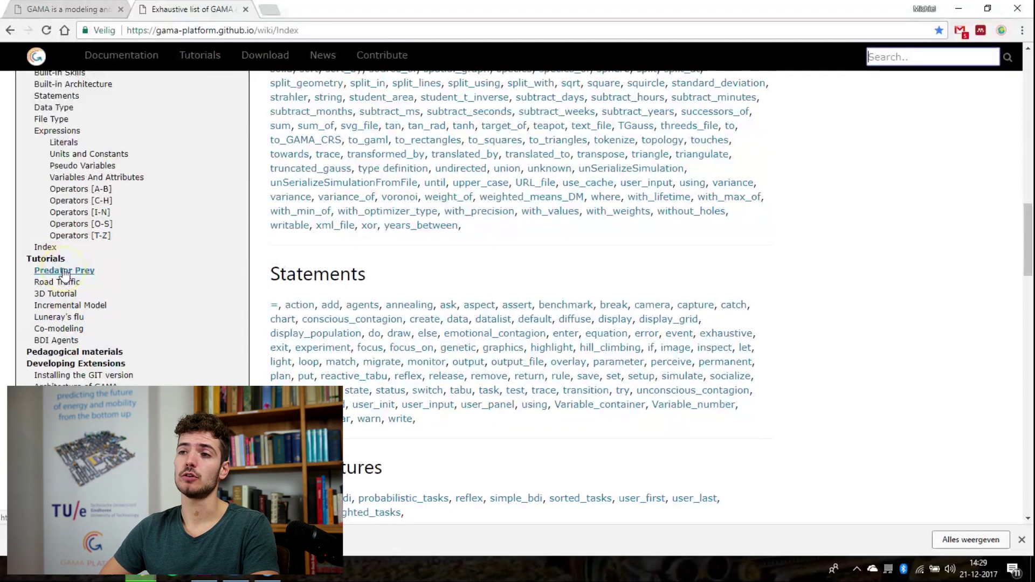
pyautogui.click(64, 287)
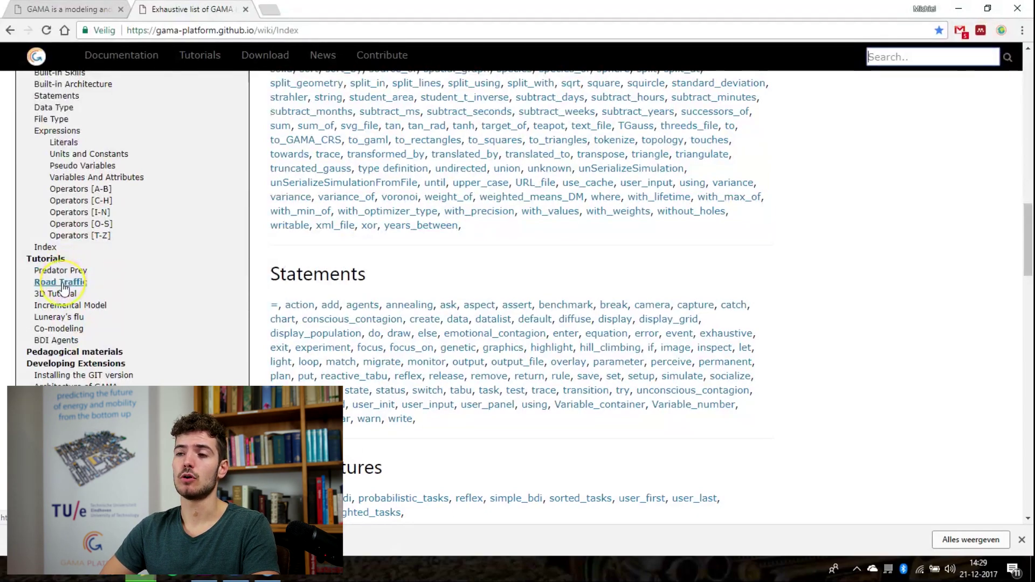
pyautogui.click(53, 274)
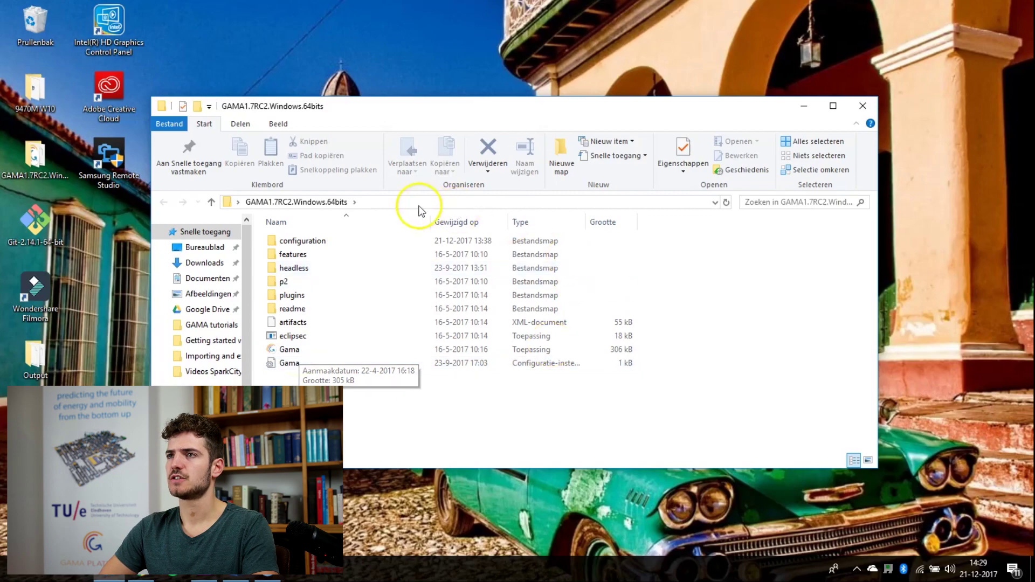
# Step: Launch the Gama application from the GAMA1.7RC2.Windows.64bits folder
pyautogui.click(396, 351)
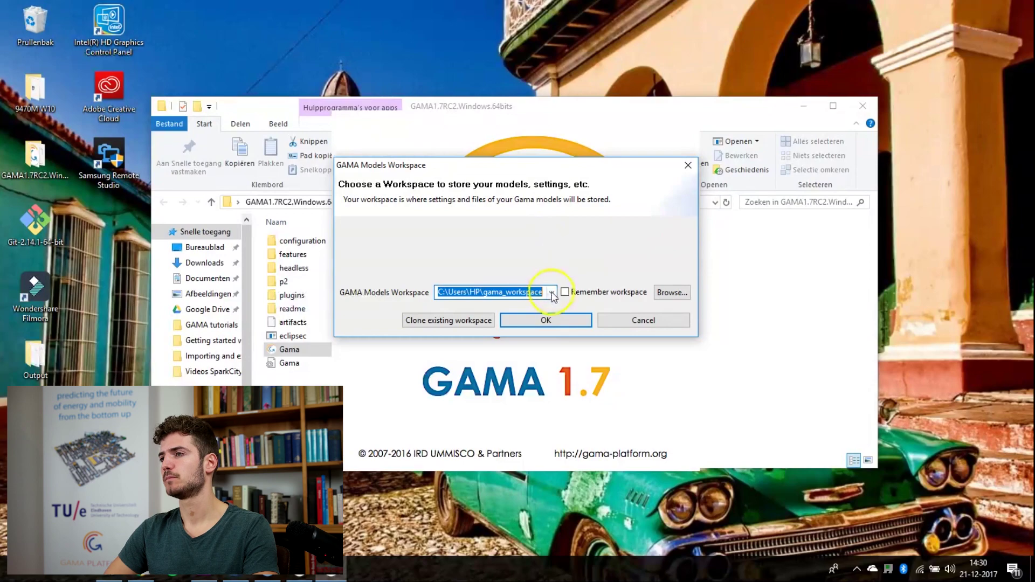
# Step: Accept the default gama_workspace, then expand Library models > Tutorials > Predator Prey > models
pyautogui.click(544, 320)
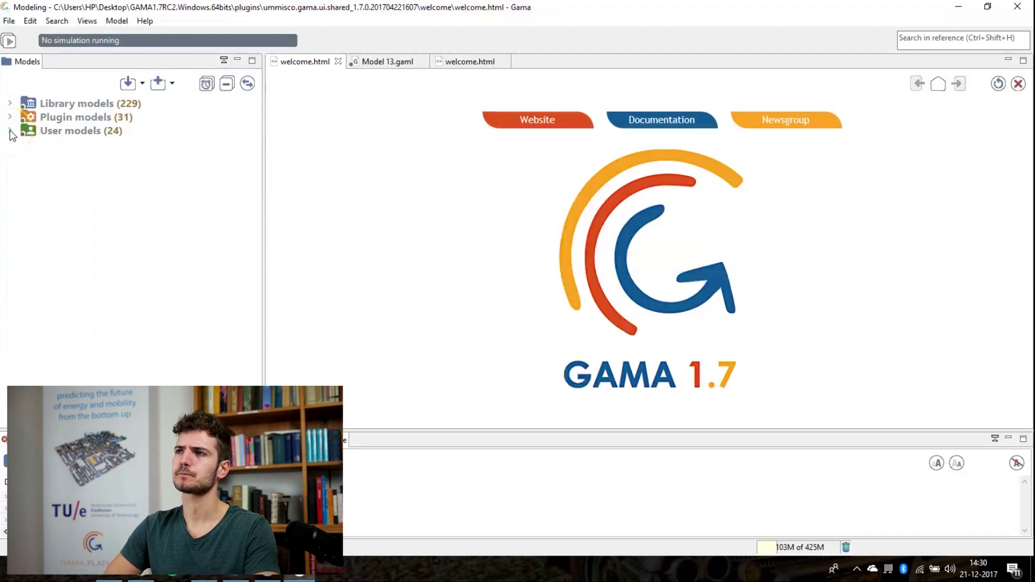
pyautogui.click(9, 131)
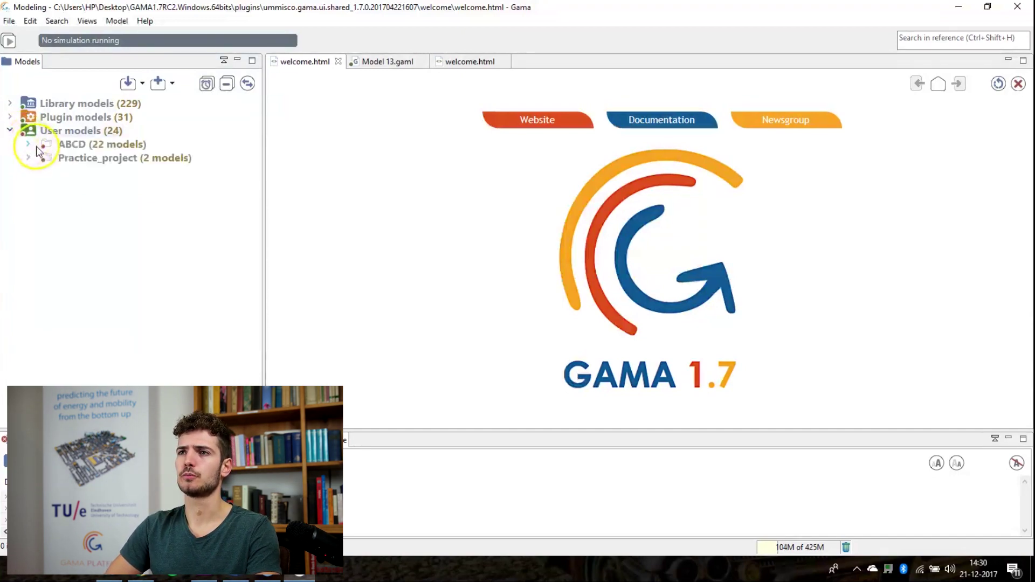
pyautogui.click(10, 132)
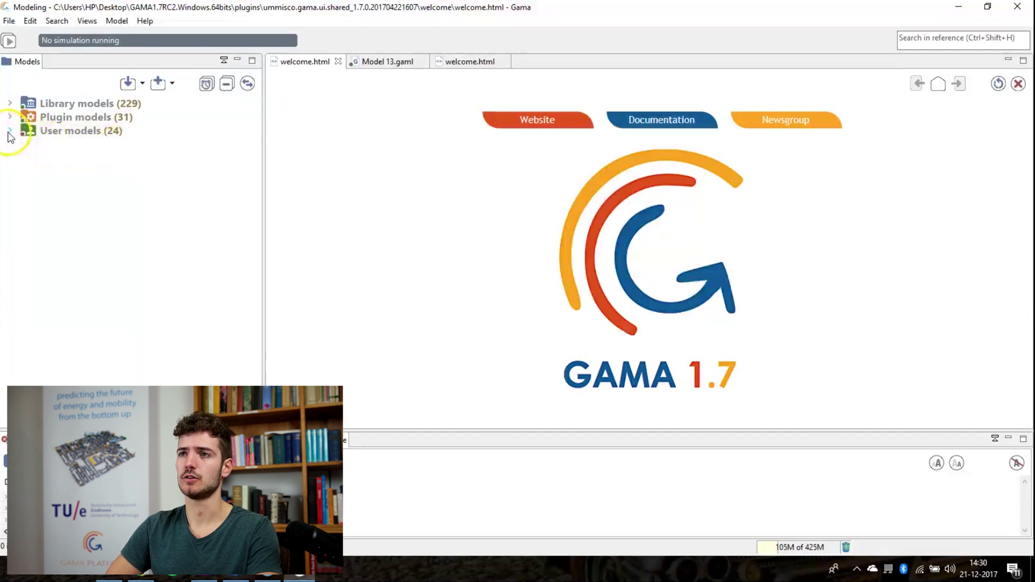
pyautogui.click(9, 104)
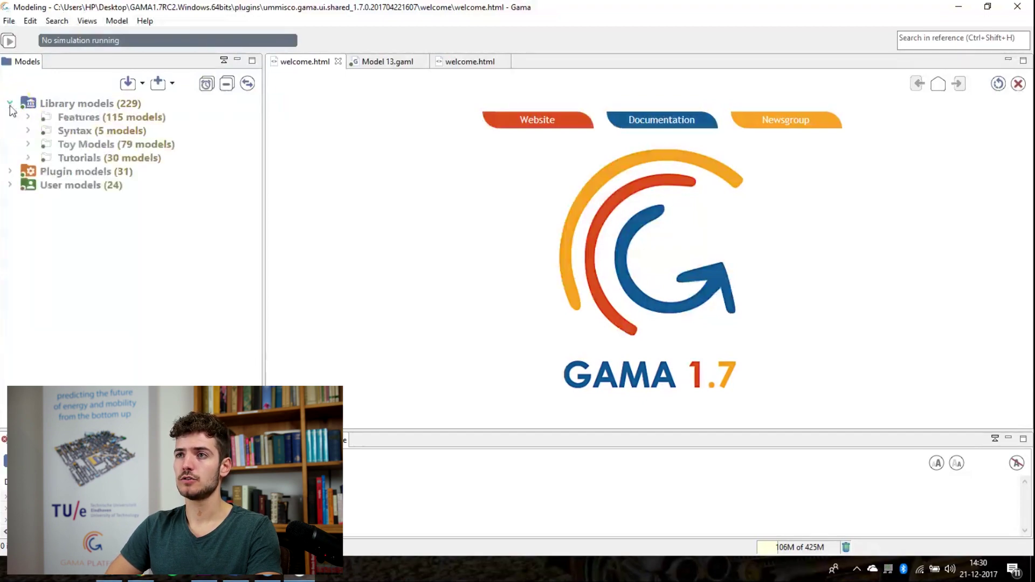
pyautogui.click(28, 159)
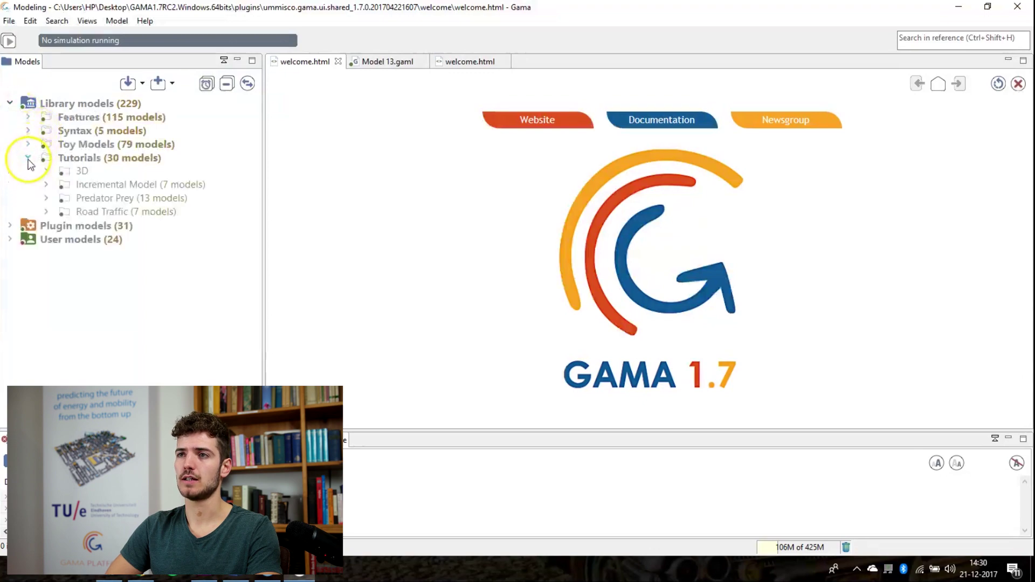
pyautogui.click(47, 200)
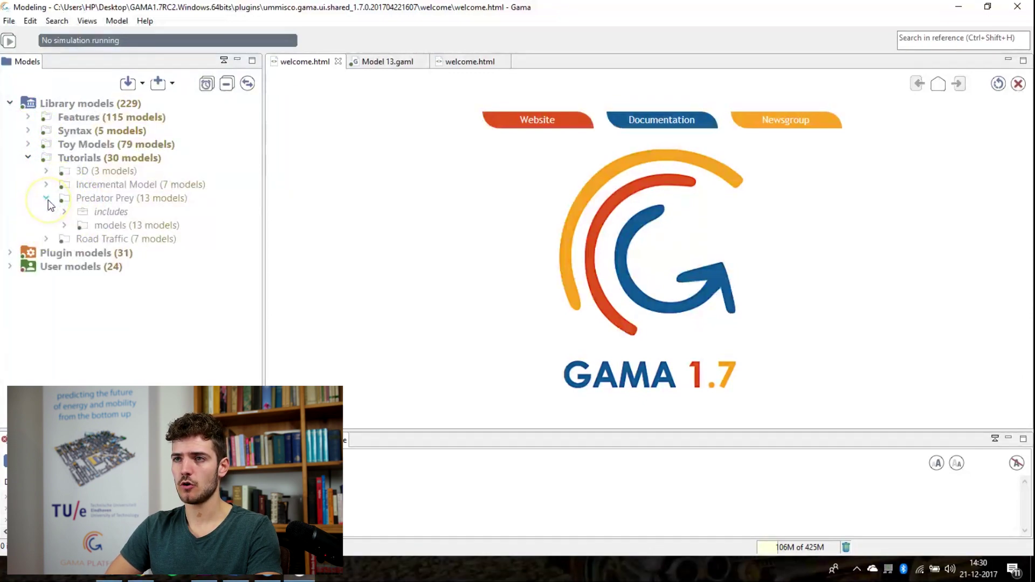
pyautogui.click(64, 226)
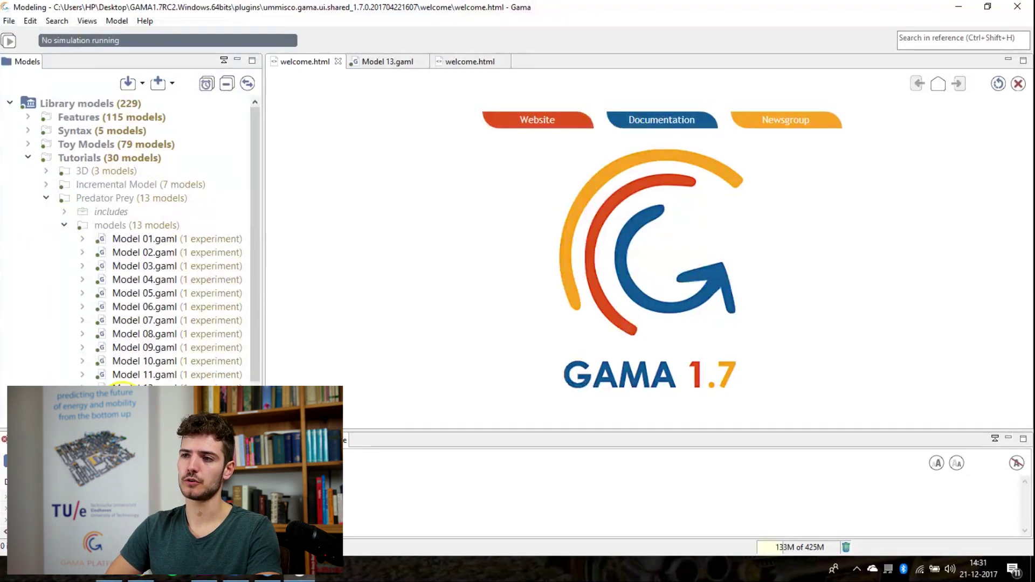
# Step: Open Model 13.gaml and scroll its code down to the prey_predator experiment definition
pyautogui.click(388, 61)
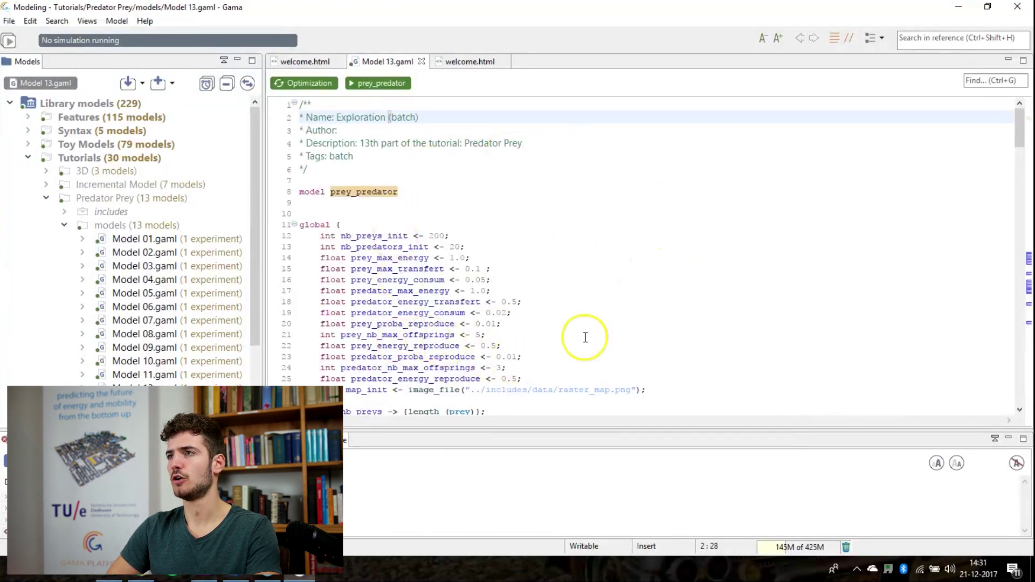
pyautogui.moveTo(407, 271)
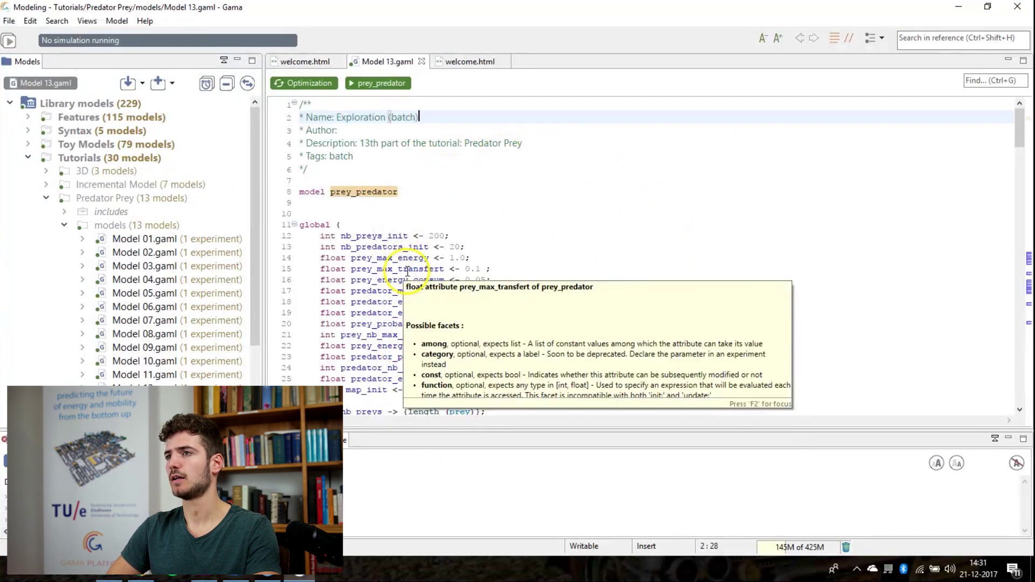
pyautogui.scroll(-20, 573, 263)
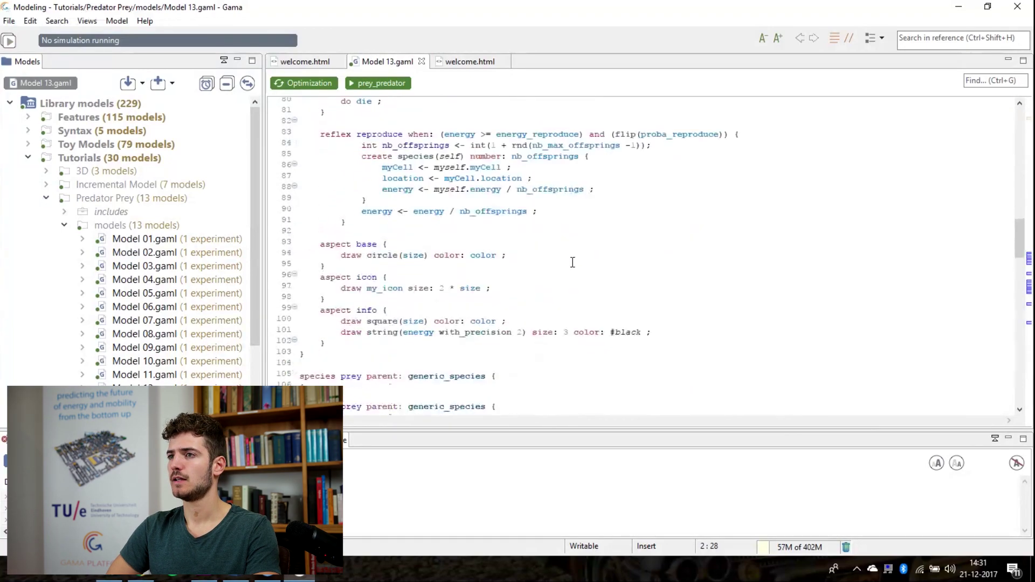
pyautogui.scroll(-18, 572, 263)
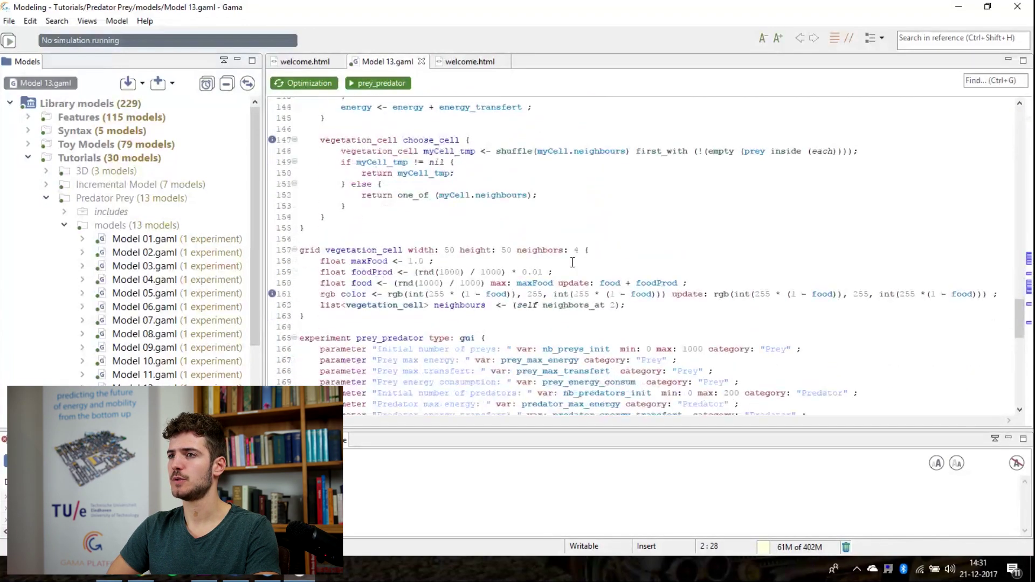
pyautogui.scroll(-1, 572, 263)
pyautogui.moveTo(294, 259); pyautogui.dragTo(489, 255)
pyautogui.click(489, 257)
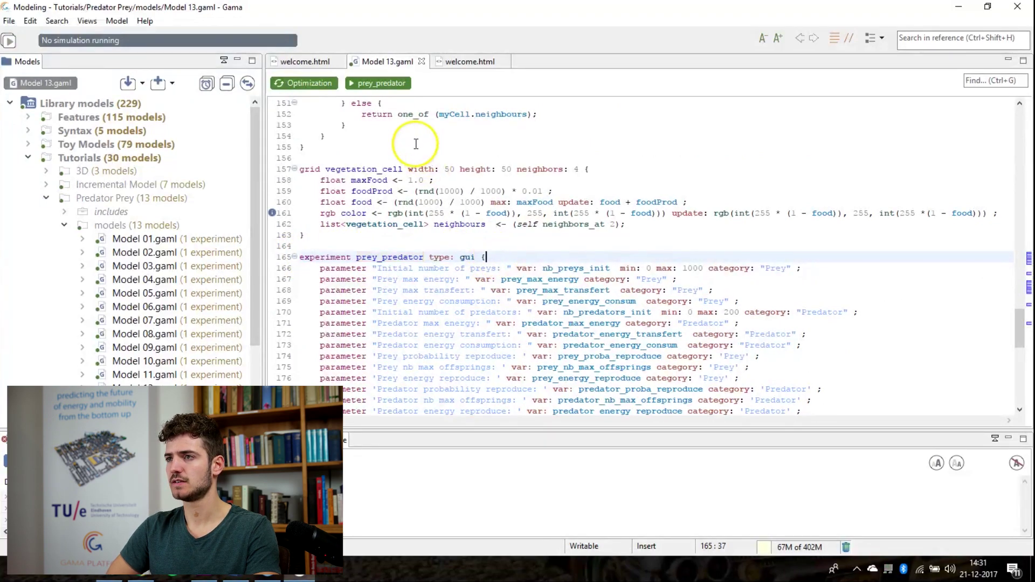
# Step: Launch the prey_predator experiment, run it, then pause and step it twice to cycle 35
pyautogui.click(377, 84)
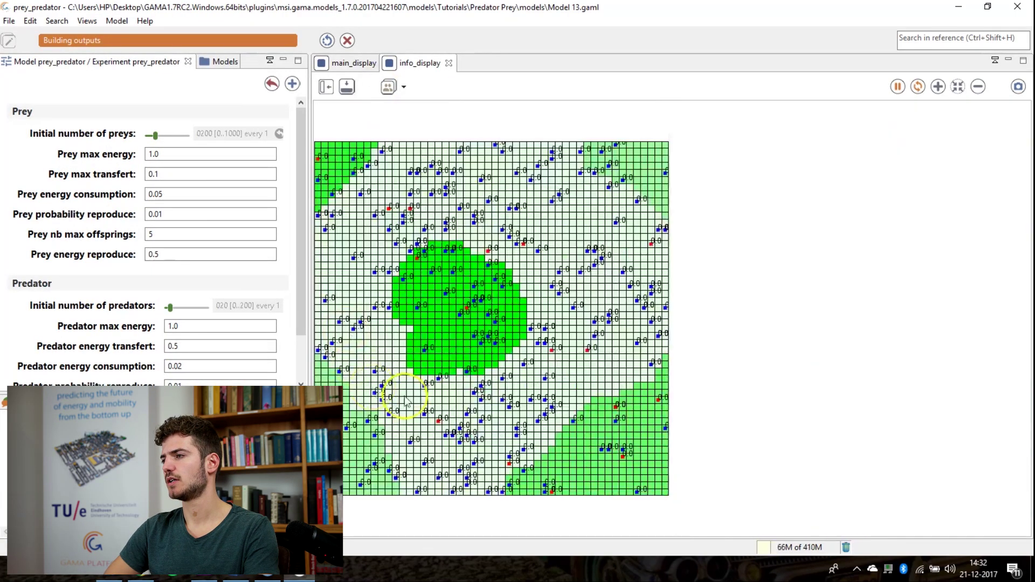
pyautogui.click(366, 243)
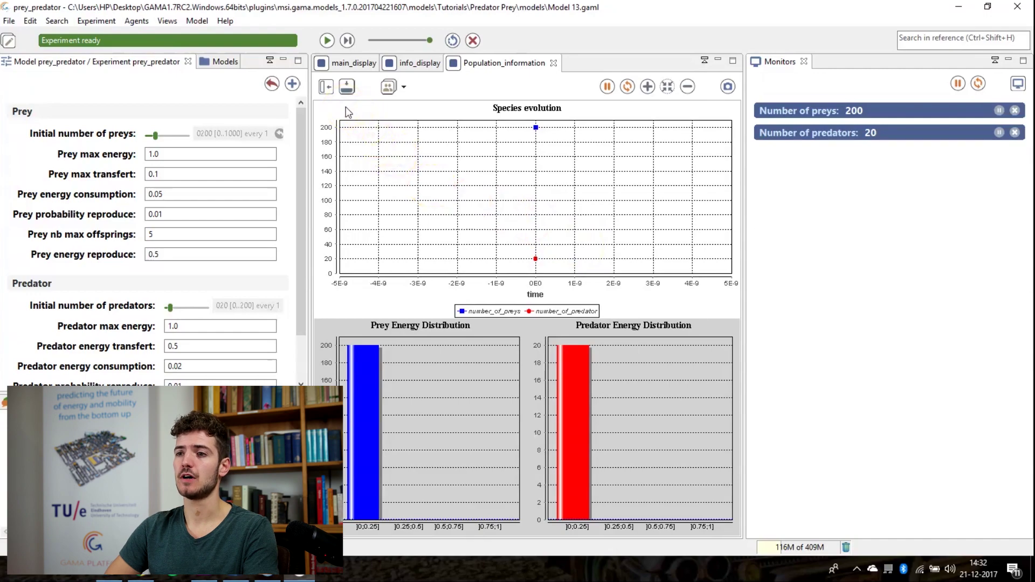
pyautogui.click(327, 40)
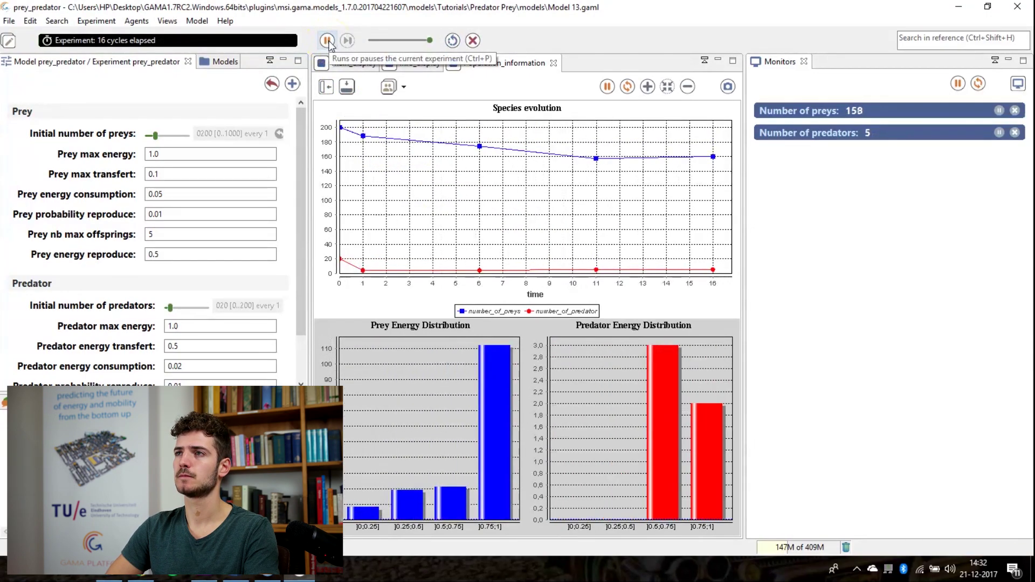
pyautogui.click(329, 42)
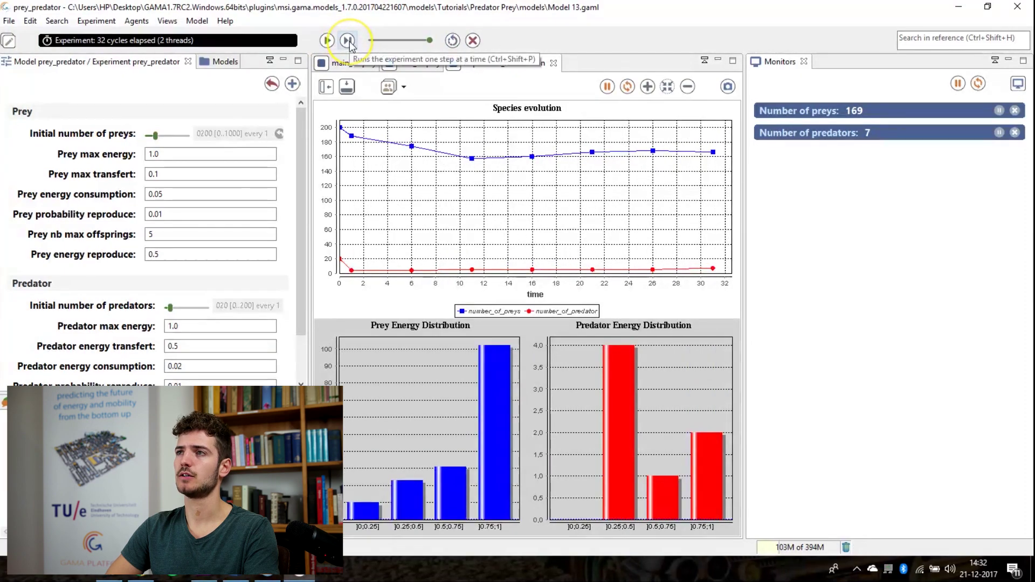
pyautogui.click(348, 42)
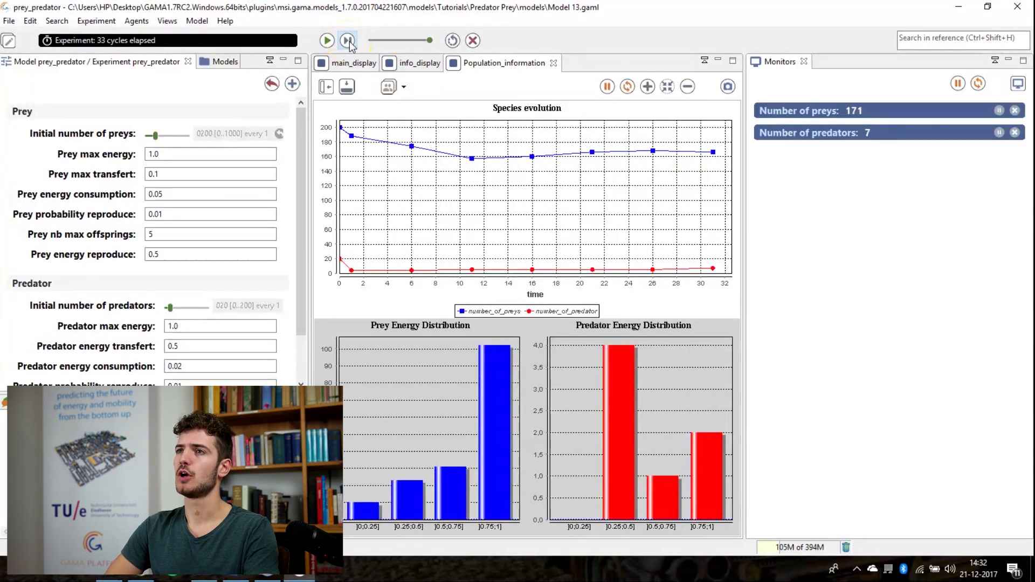
pyautogui.click(348, 42)
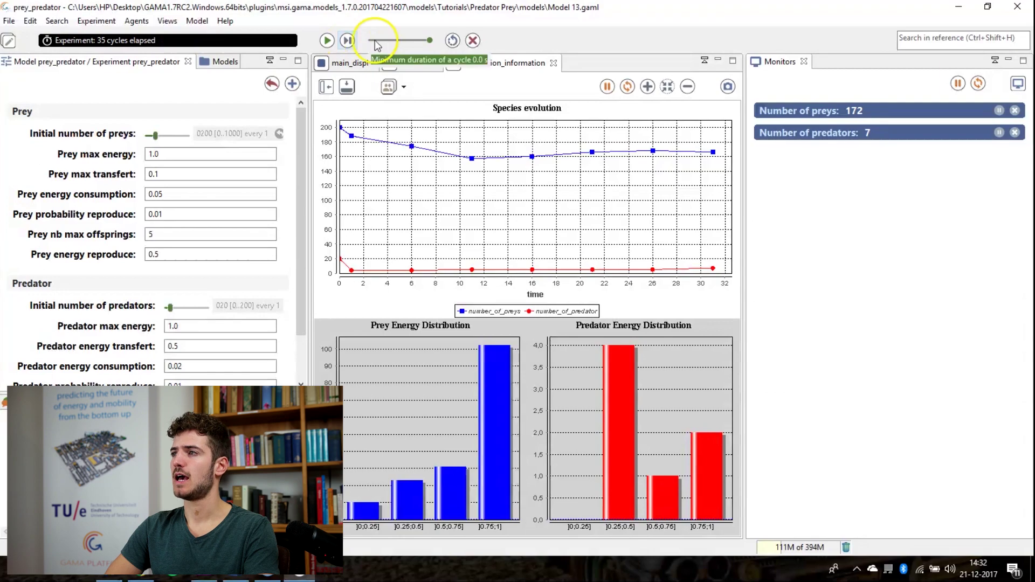
# Step: Switch back to the Modeling perspective showing Model 13.gaml's code
pyautogui.click(8, 41)
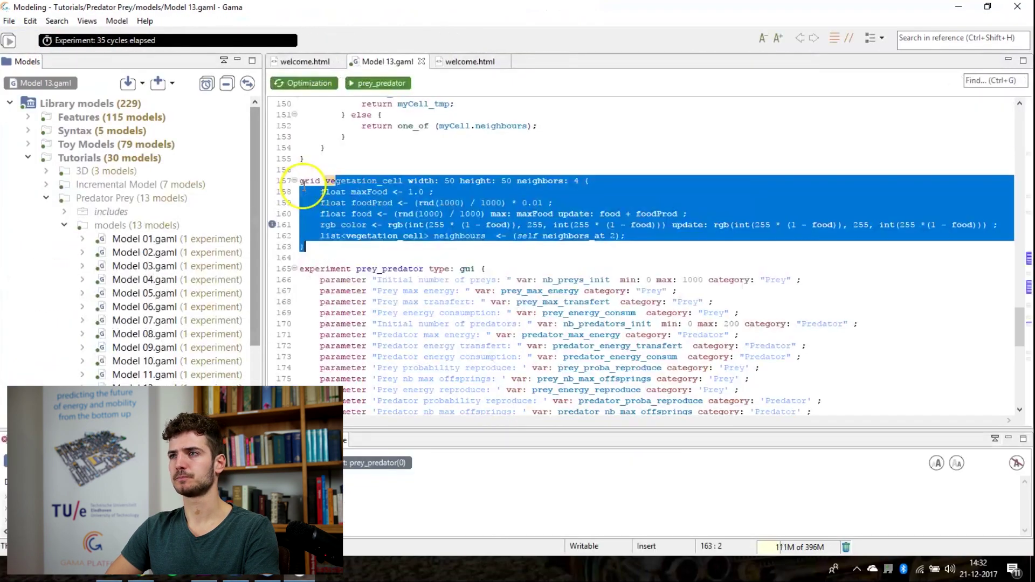